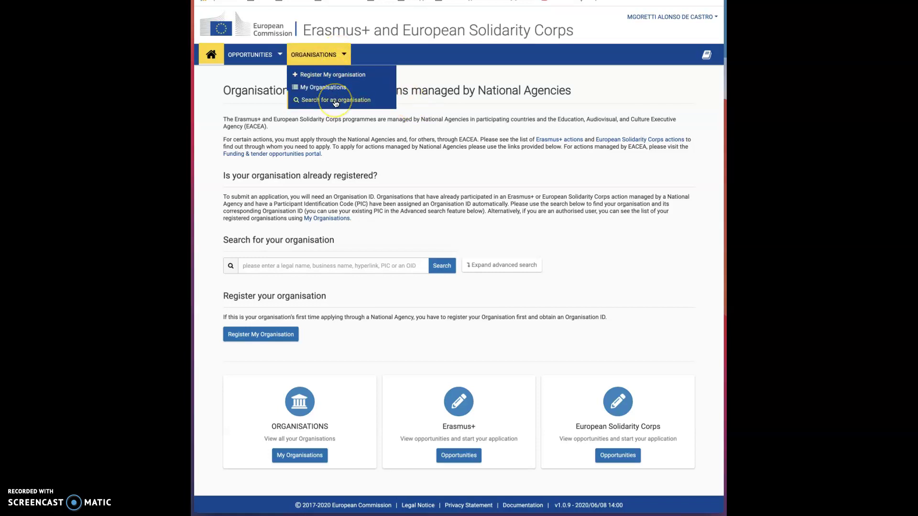
Open the organisation search and expand the advanced search to review the fields it offers
click(336, 104)
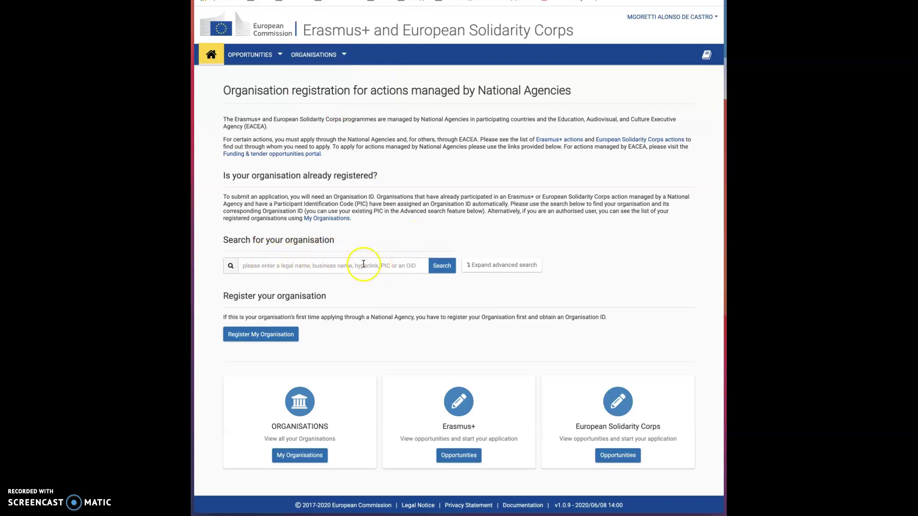
click(315, 268)
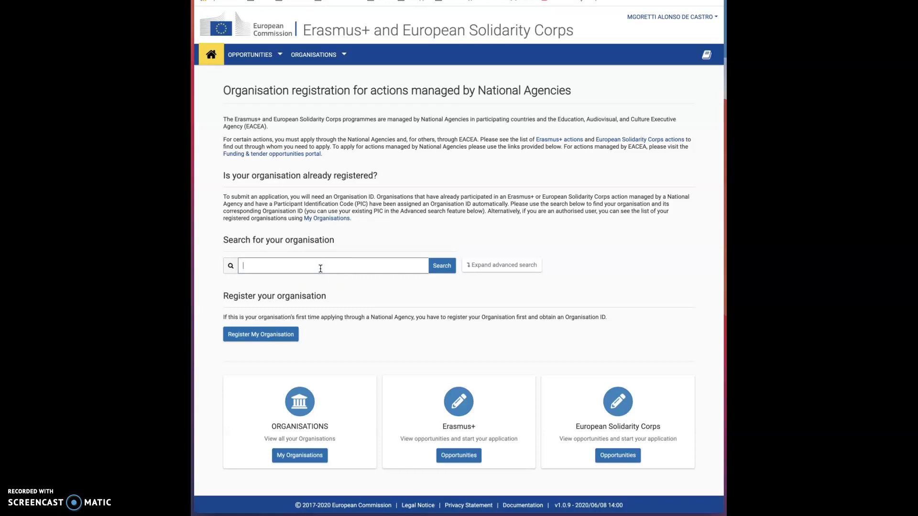
click(523, 271)
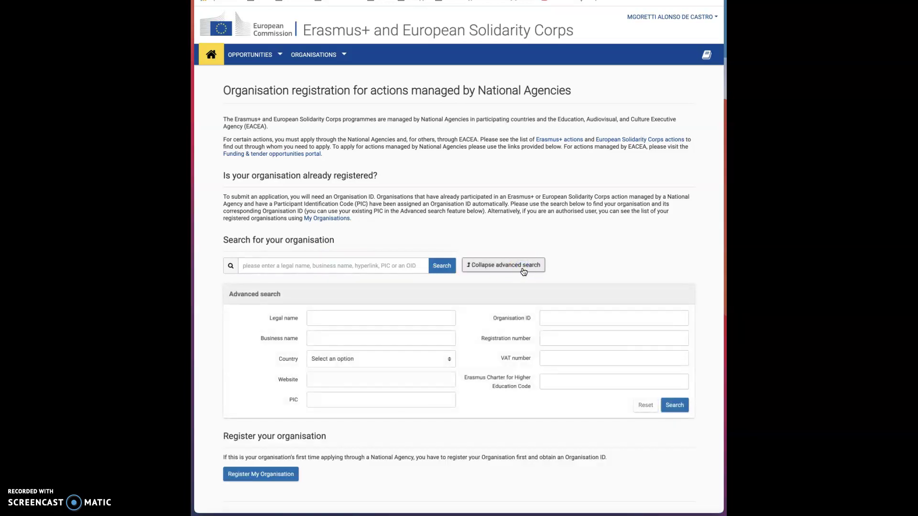
click(344, 320)
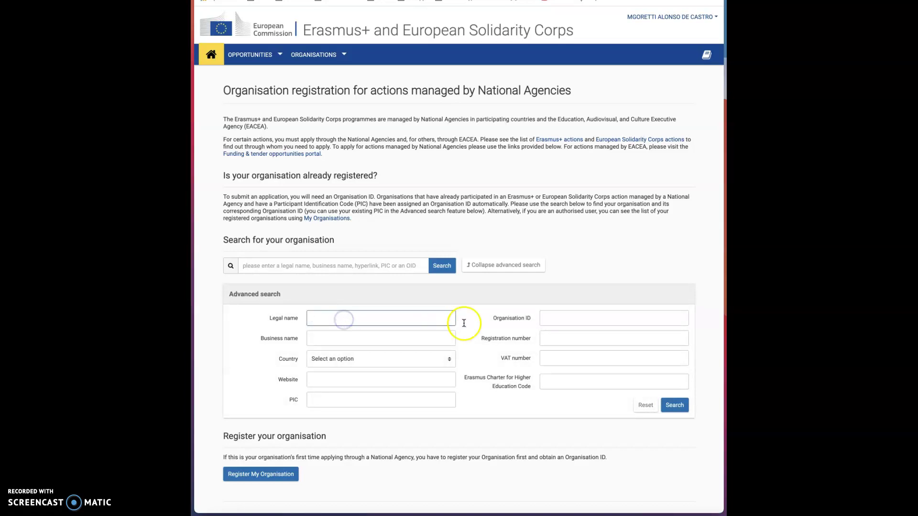
click(552, 318)
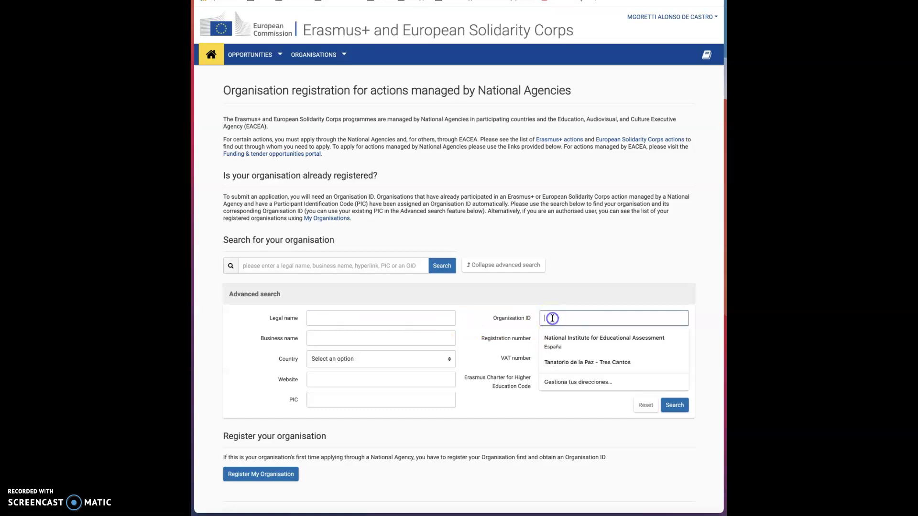
click(456, 303)
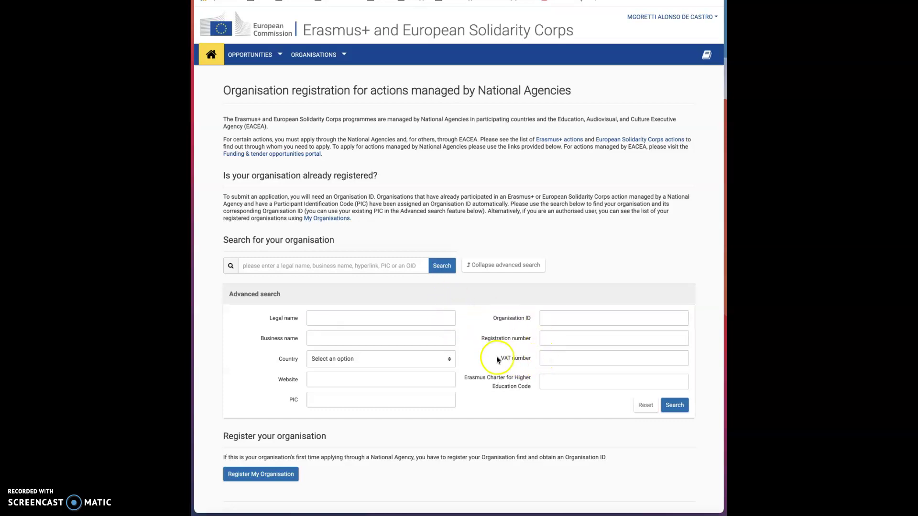
click(553, 359)
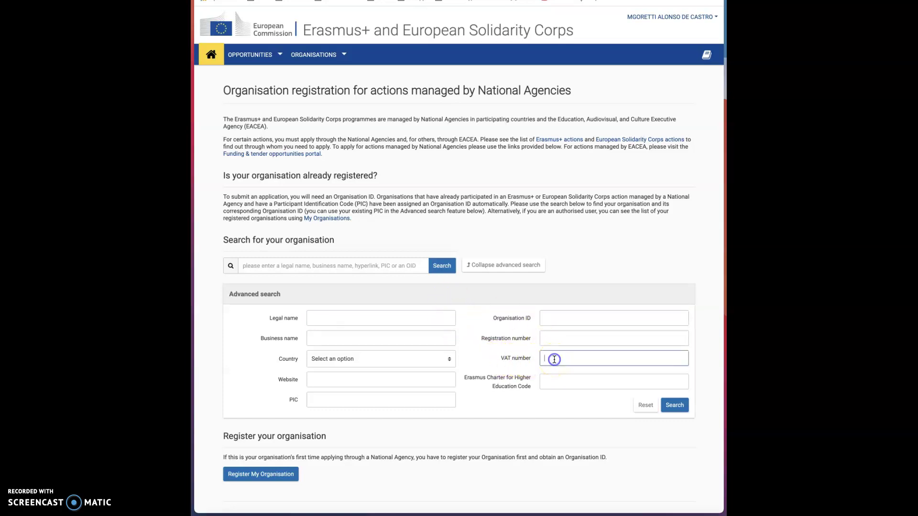
click(548, 340)
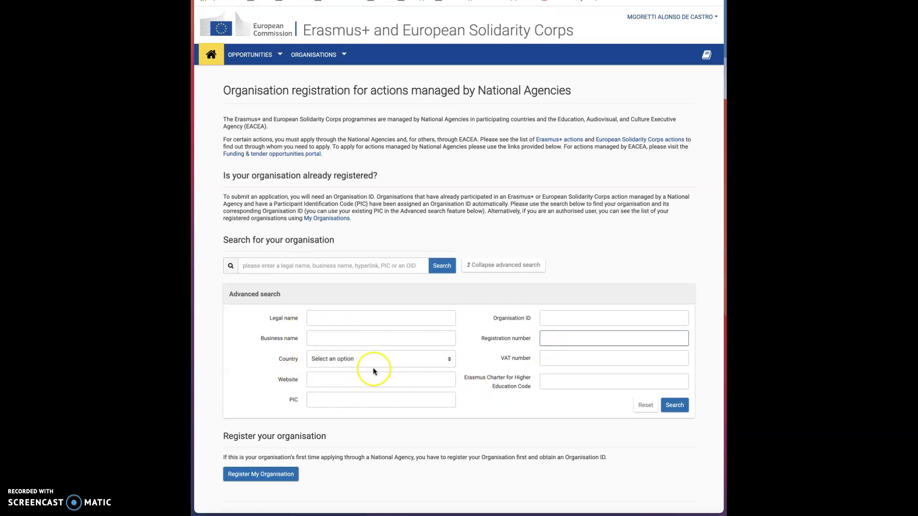
Search the registered organisations for "TETUÁN DE LAS VICTORIAS"
click(325, 265)
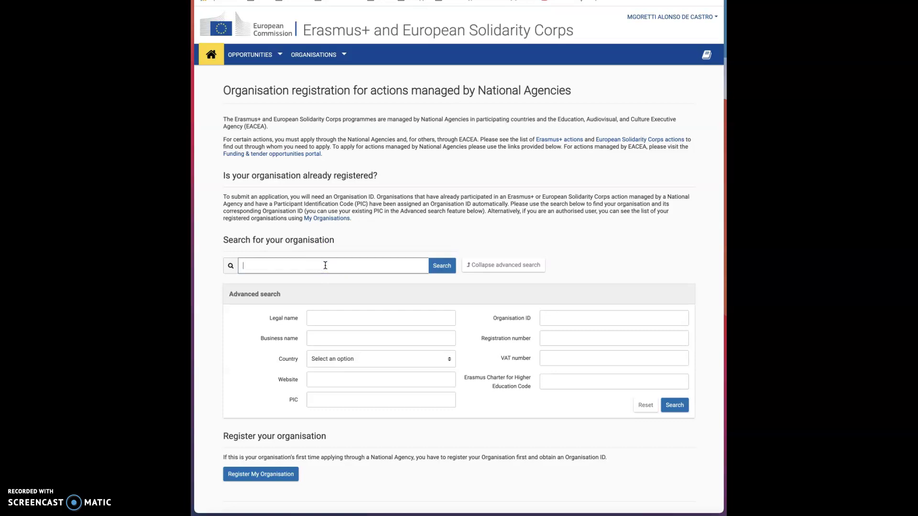
text(TE)
key(BackSpace)
key(BackSpace)
text(TEA)
text(U)
text(ÁN DE LAS VICTORI)
text(AS)
click(439, 271)
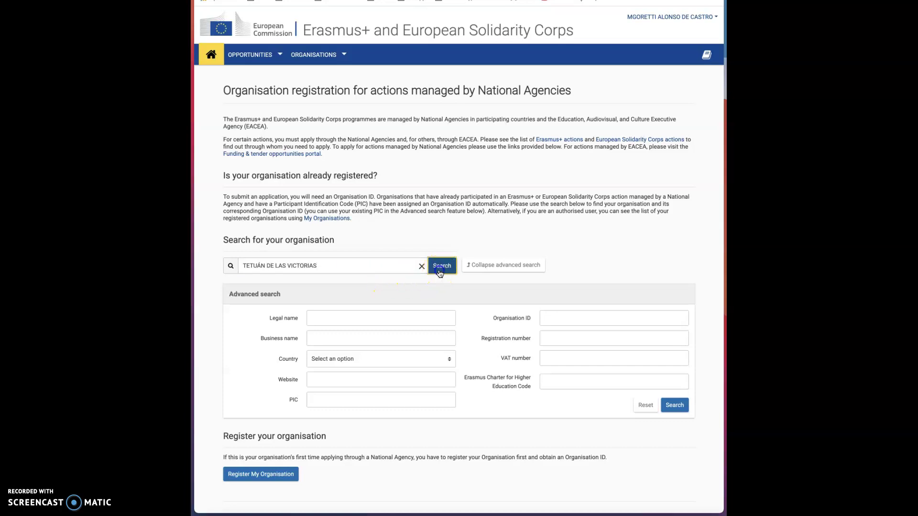
Examine the PIC, organisation ID, registration number and VAT number of the school in the search result
scroll(440, 273, down, 3)
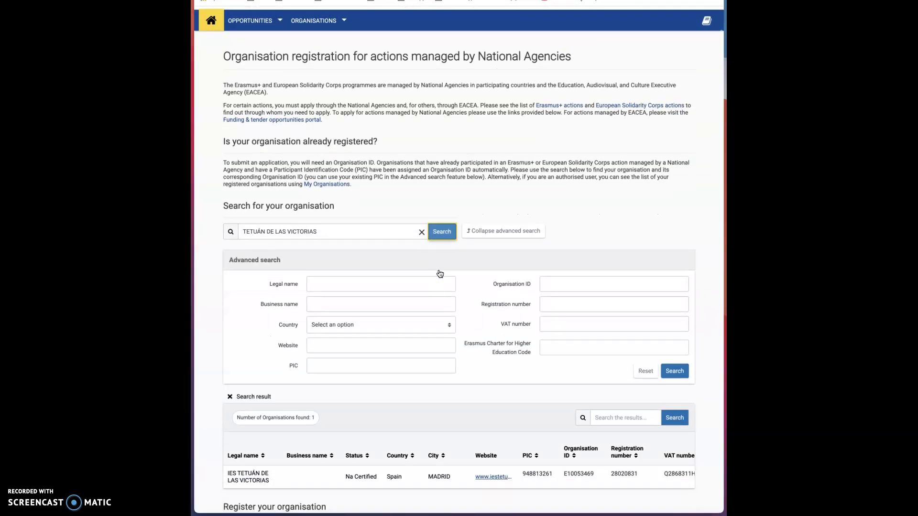
scroll(440, 273, down, 2)
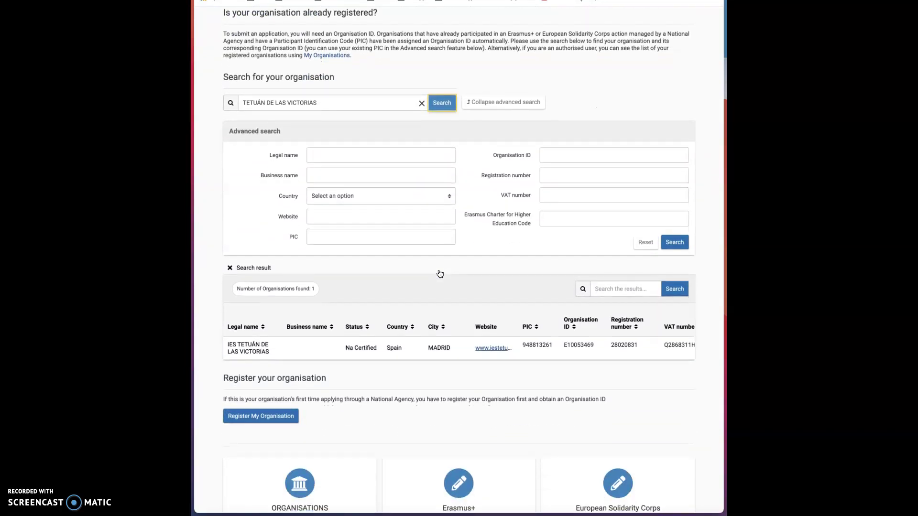
click(216, 405)
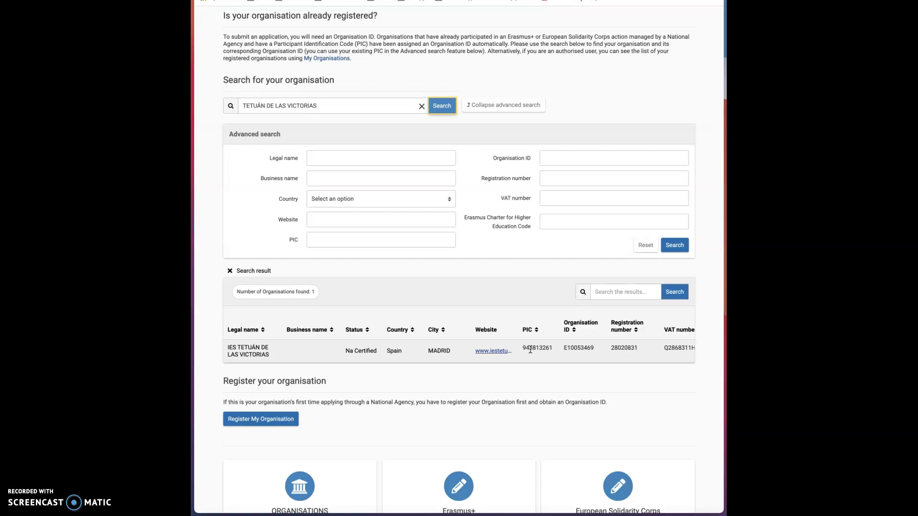
mouse_move(579, 348)
mouse_down()
mouse_move(584, 335)
mouse_move(590, 347)
mouse_up()
mouse_move(620, 343)
mouse_down()
mouse_move(624, 324)
mouse_move(635, 324)
mouse_move(633, 349)
mouse_up()
click(664, 350)
Start registering a new organisation and open the Organisation data section of the draft
scroll(319, 354, up, 4)
click(275, 310)
click(344, 55)
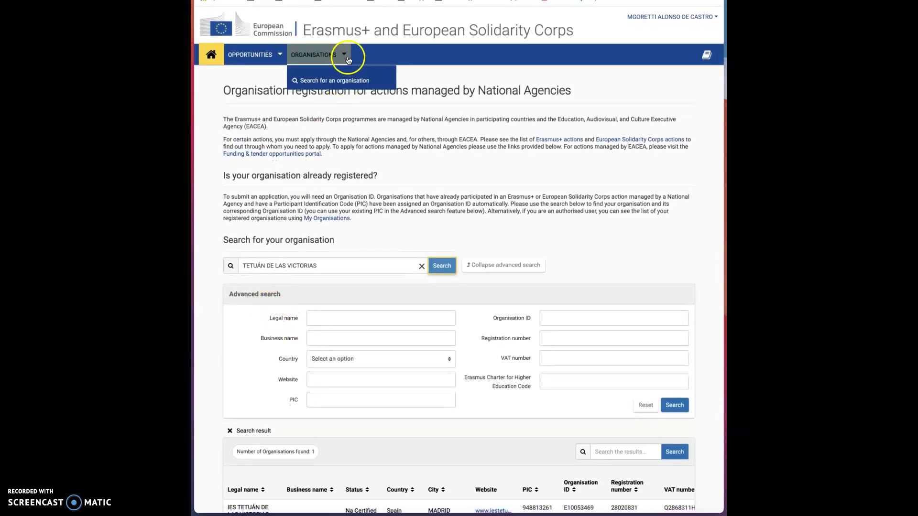
click(344, 75)
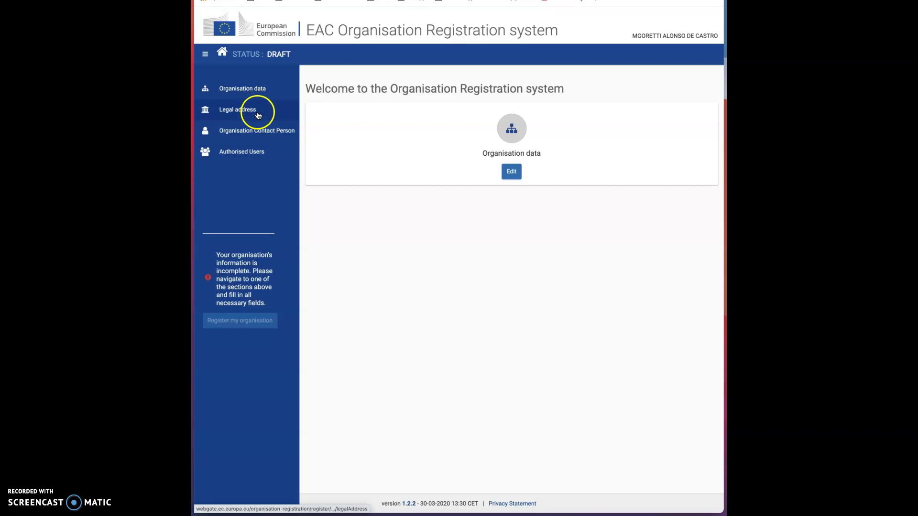
click(258, 96)
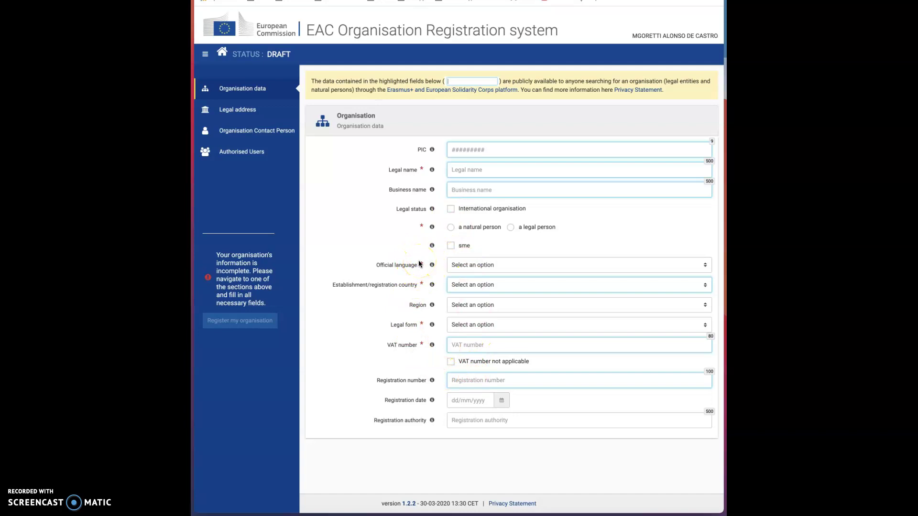
Try to open the Legal address, Organisation Contact Person and Authorised Users sections of the draft registration
click(262, 111)
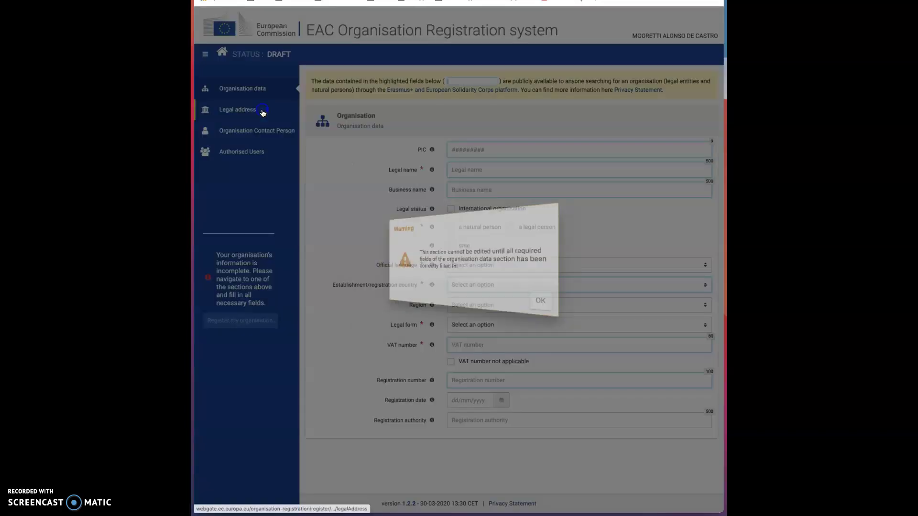
click(534, 297)
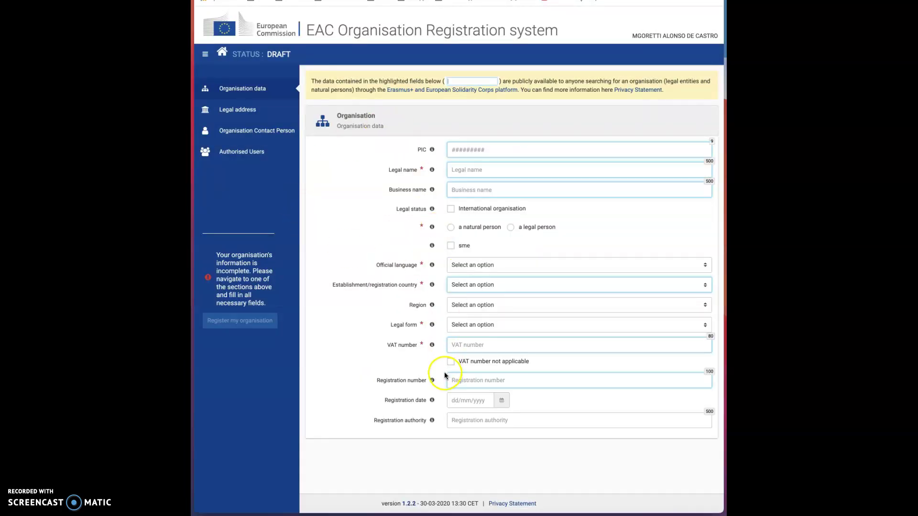
click(248, 118)
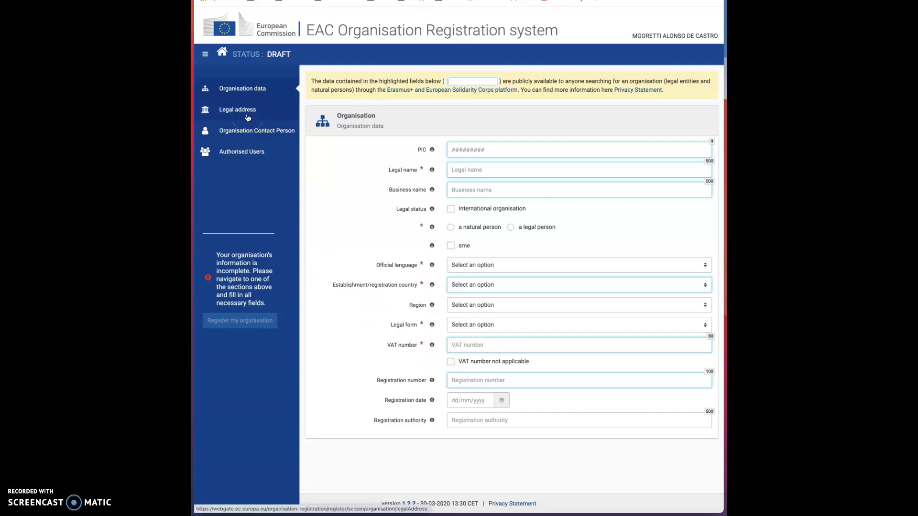
click(248, 132)
click(247, 160)
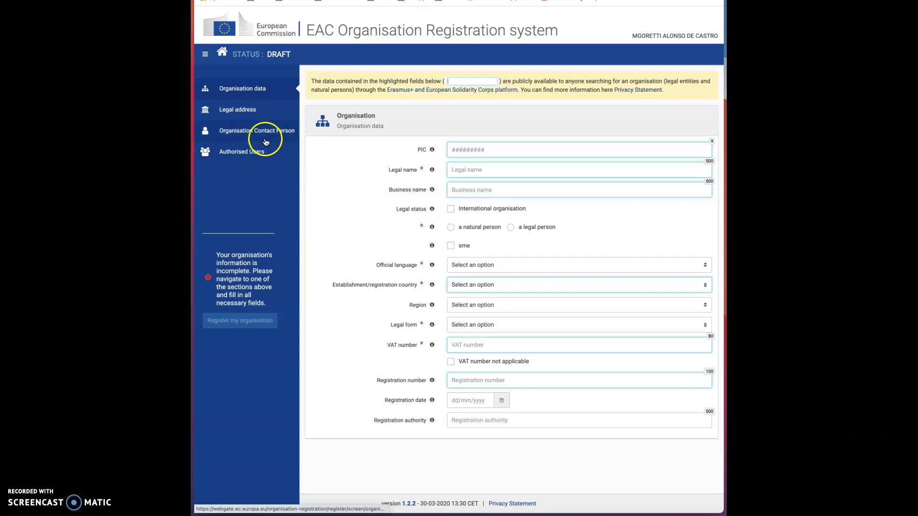
scroll(328, 77, up, 1)
scroll(328, 77, down, 1)
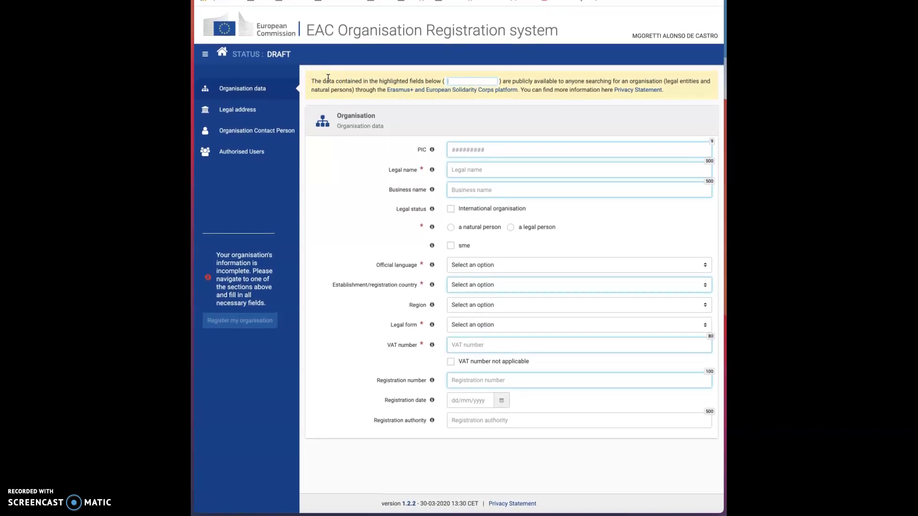